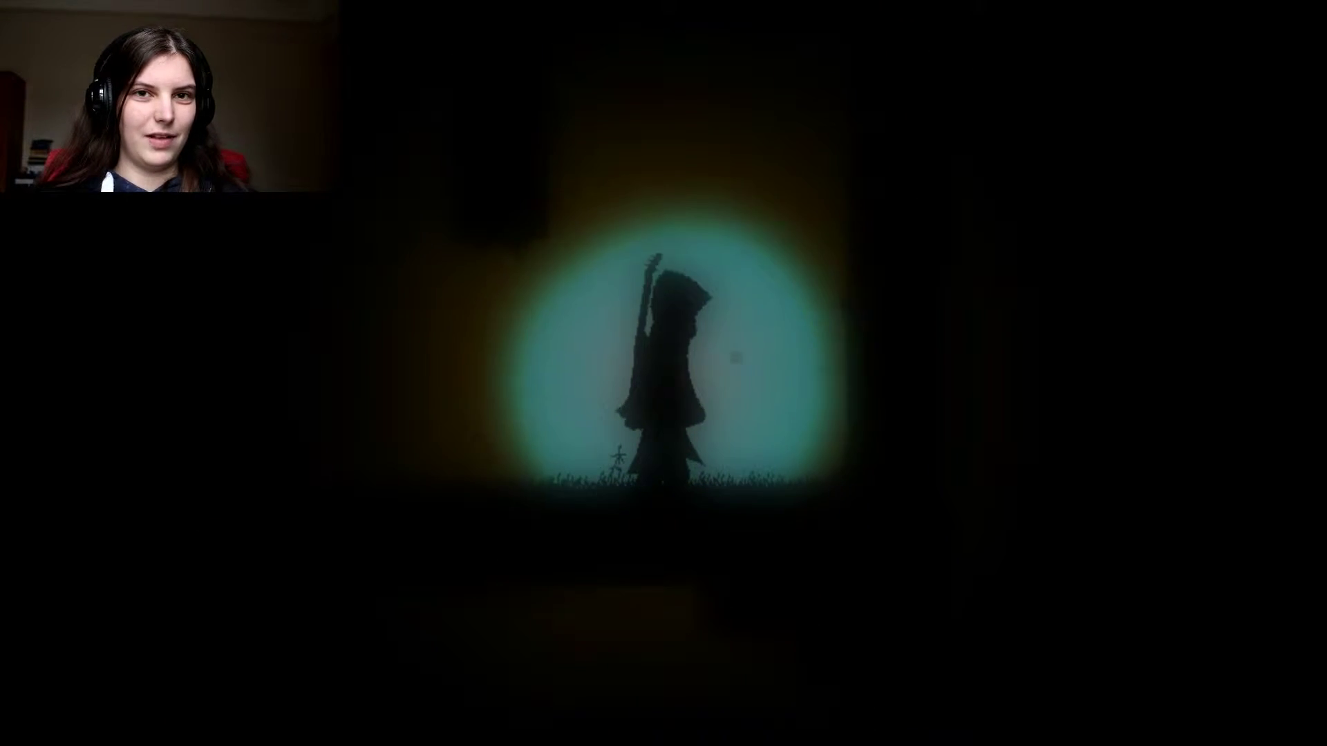
Walk the hooded character left, then jump rightward over to the tree
{"action": "key", "text": "Left"}
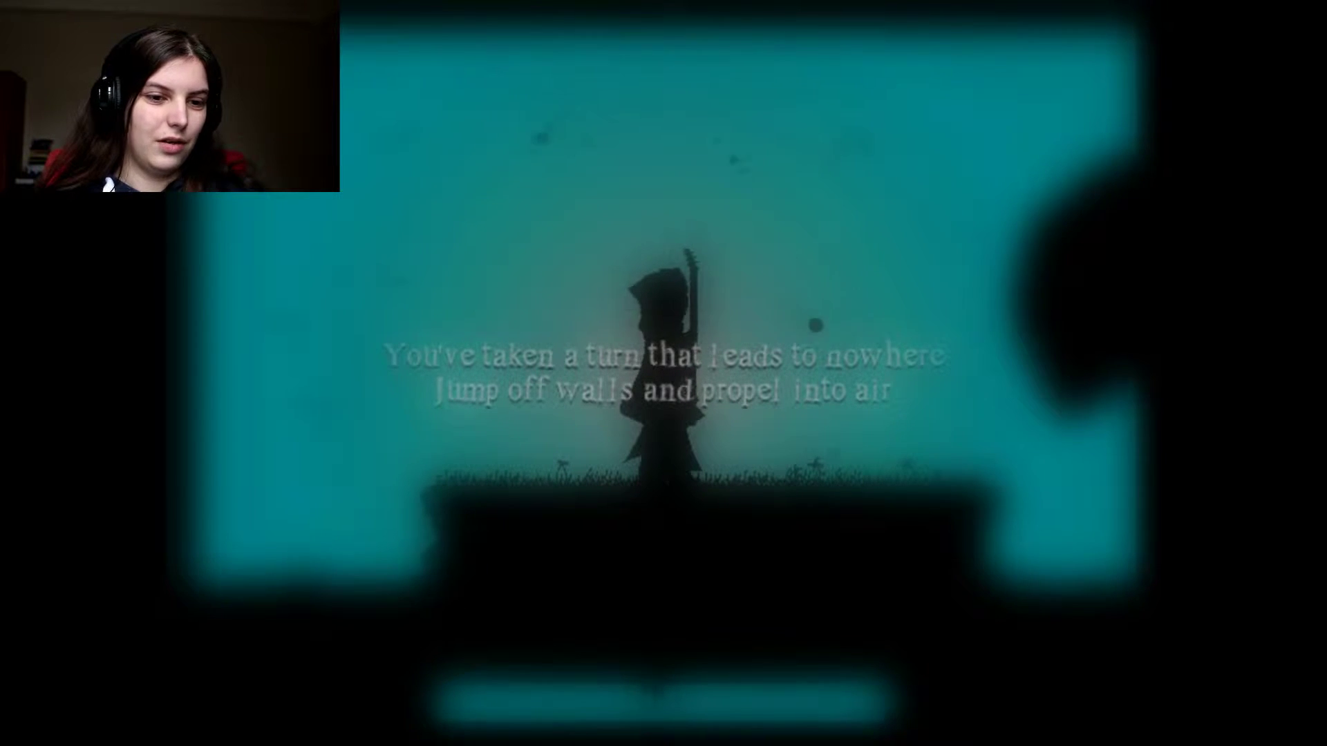
{"action": "key", "text": "Left"}
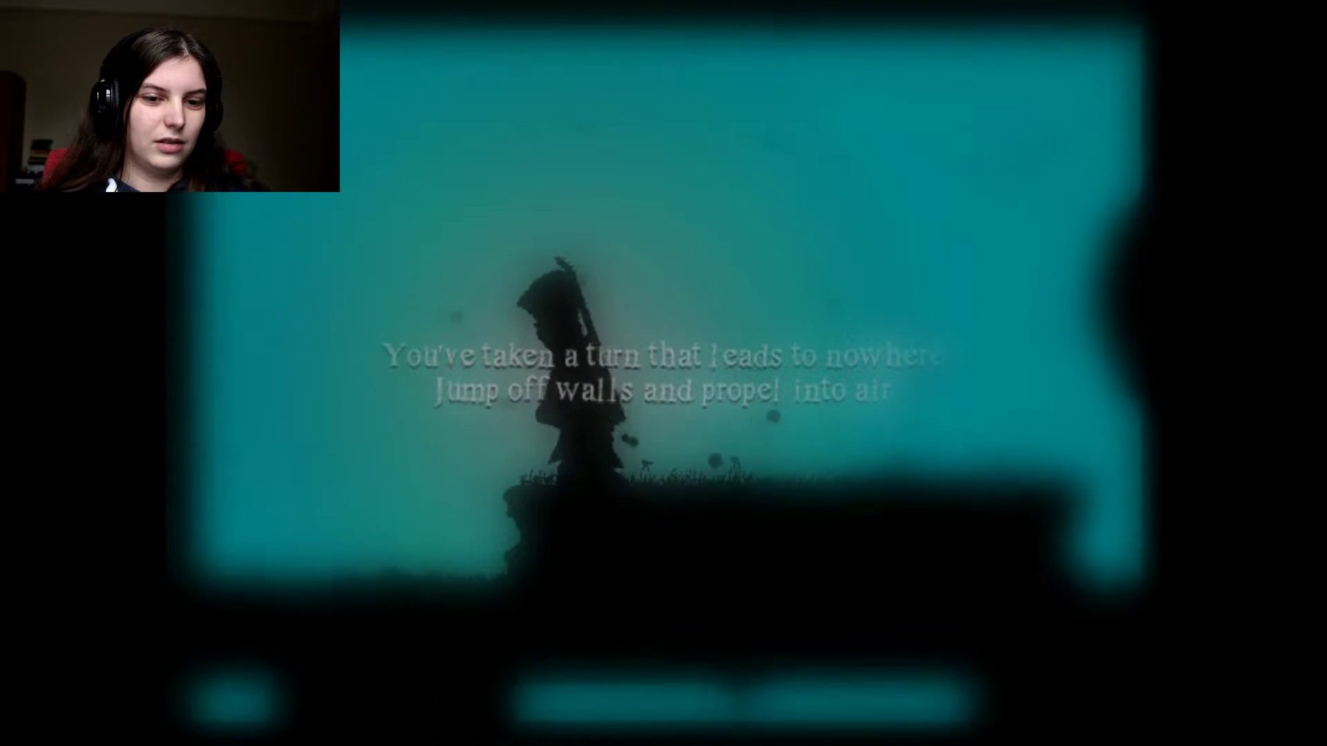
{"action": "key", "text": "space"}
{"action": "key", "text": "Right"}
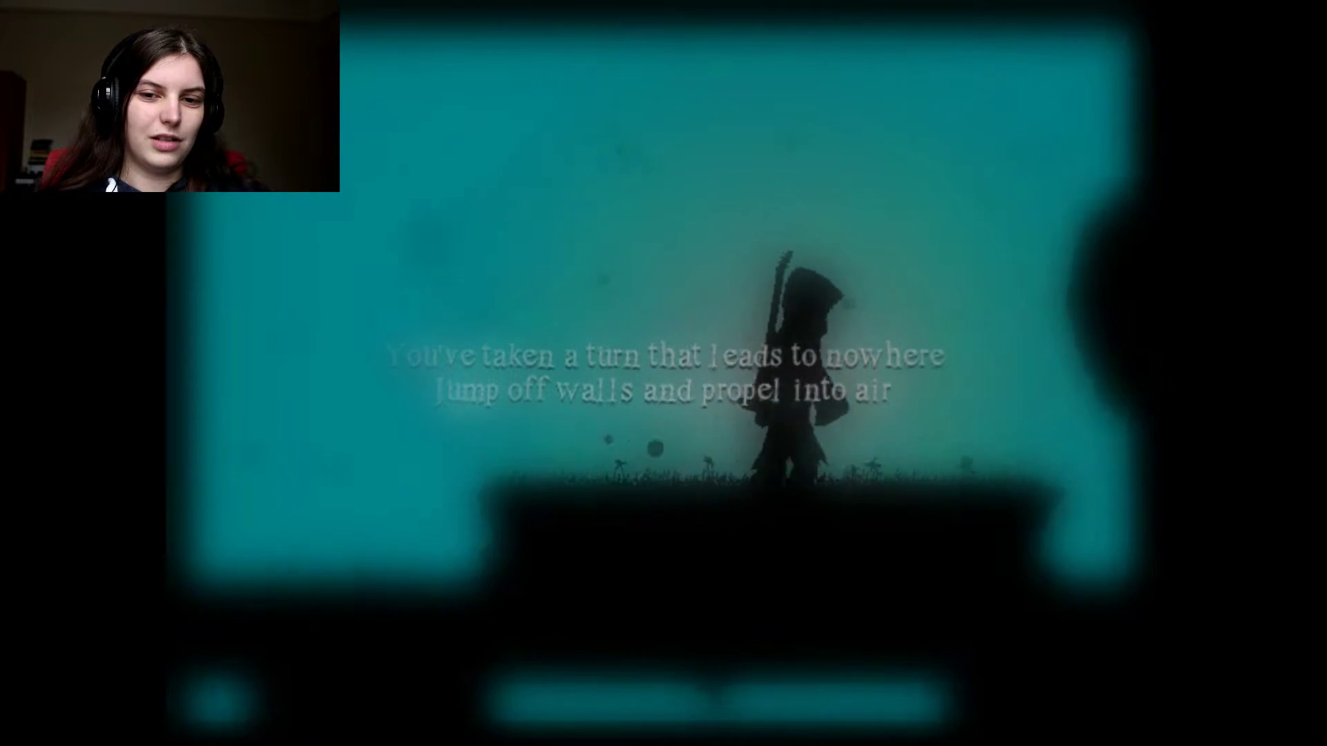
{"action": "key", "text": "space"}
{"action": "key", "text": "Right"}
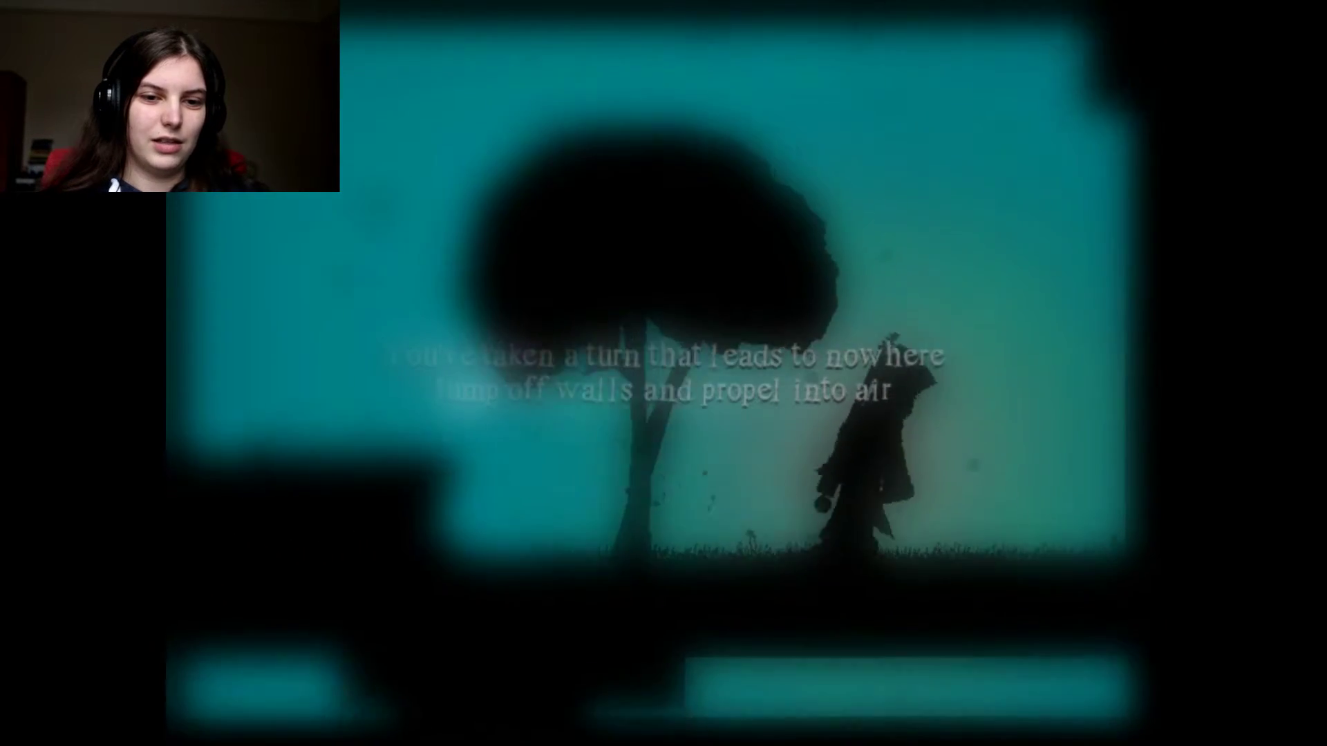
Wall-jump up between the tall dark walls, then descend the slope to flat ground
{"action": "key", "text": "Right"}
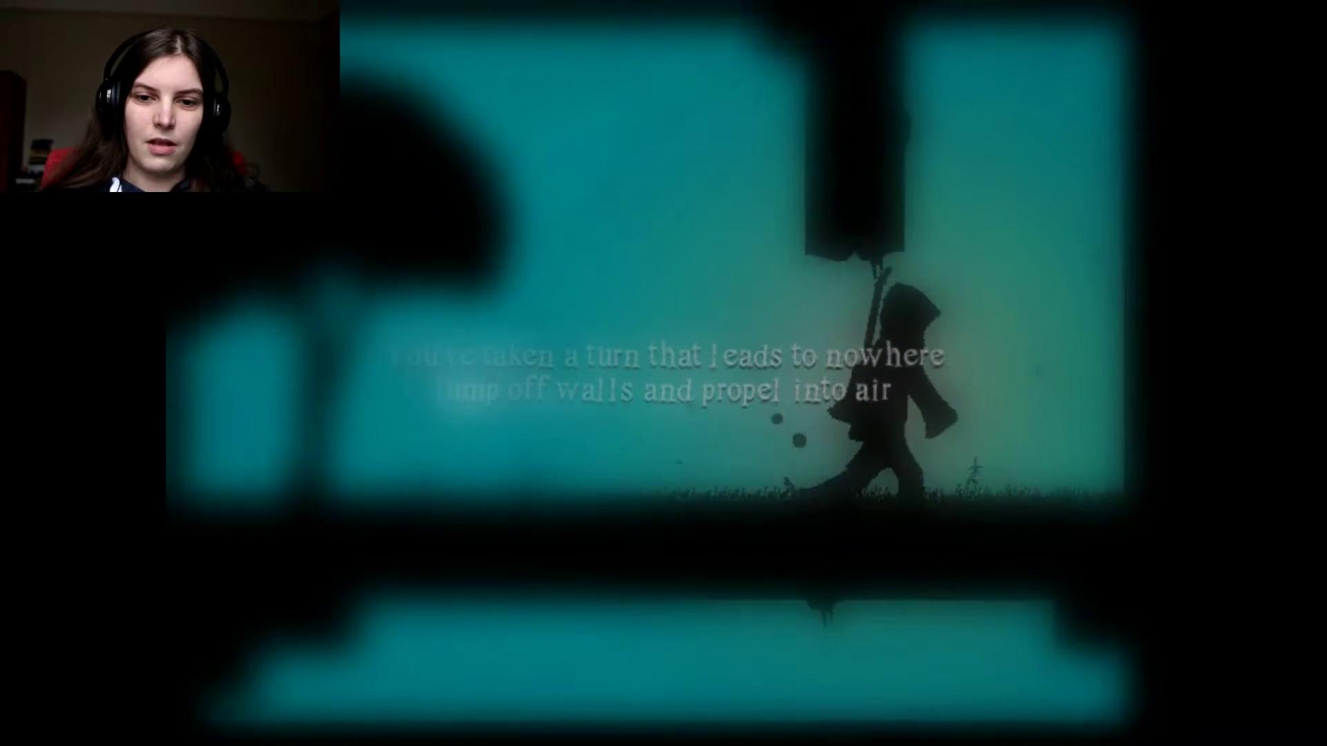
{"action": "key", "text": "space"}
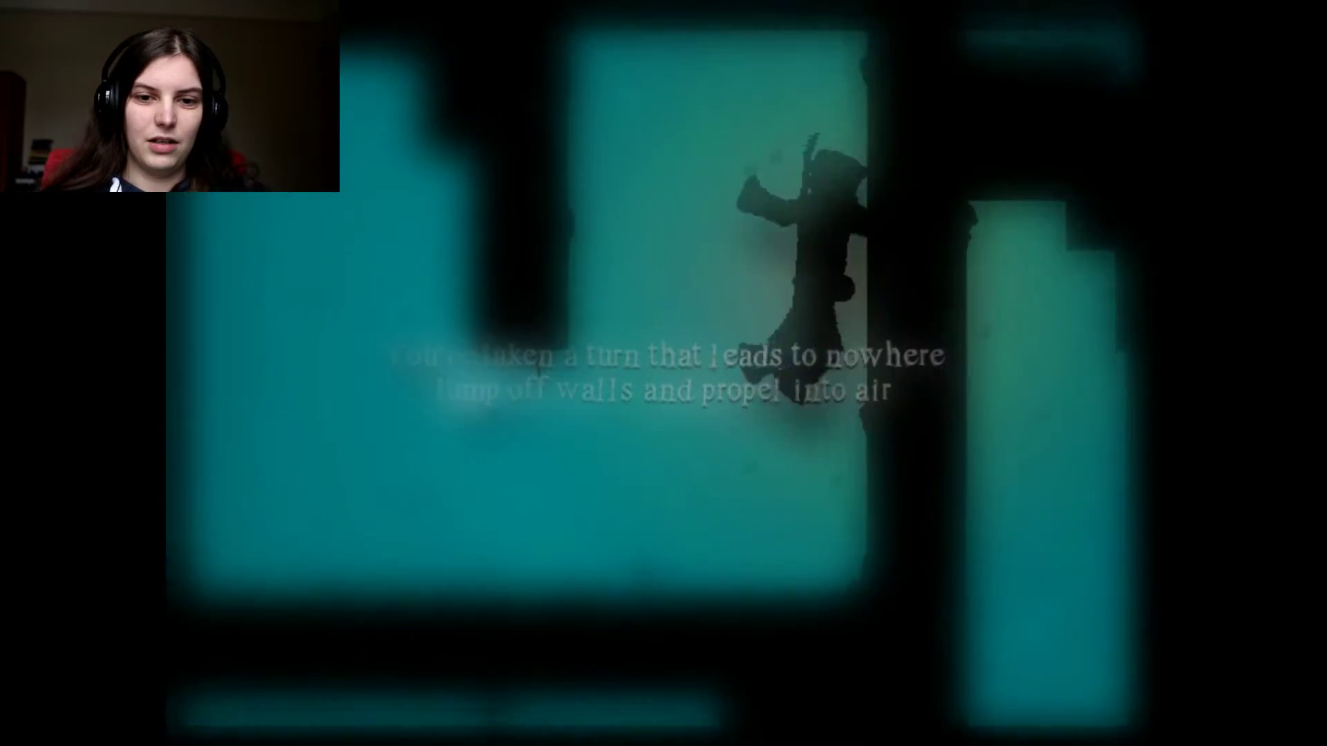
{"action": "key", "text": "space"}
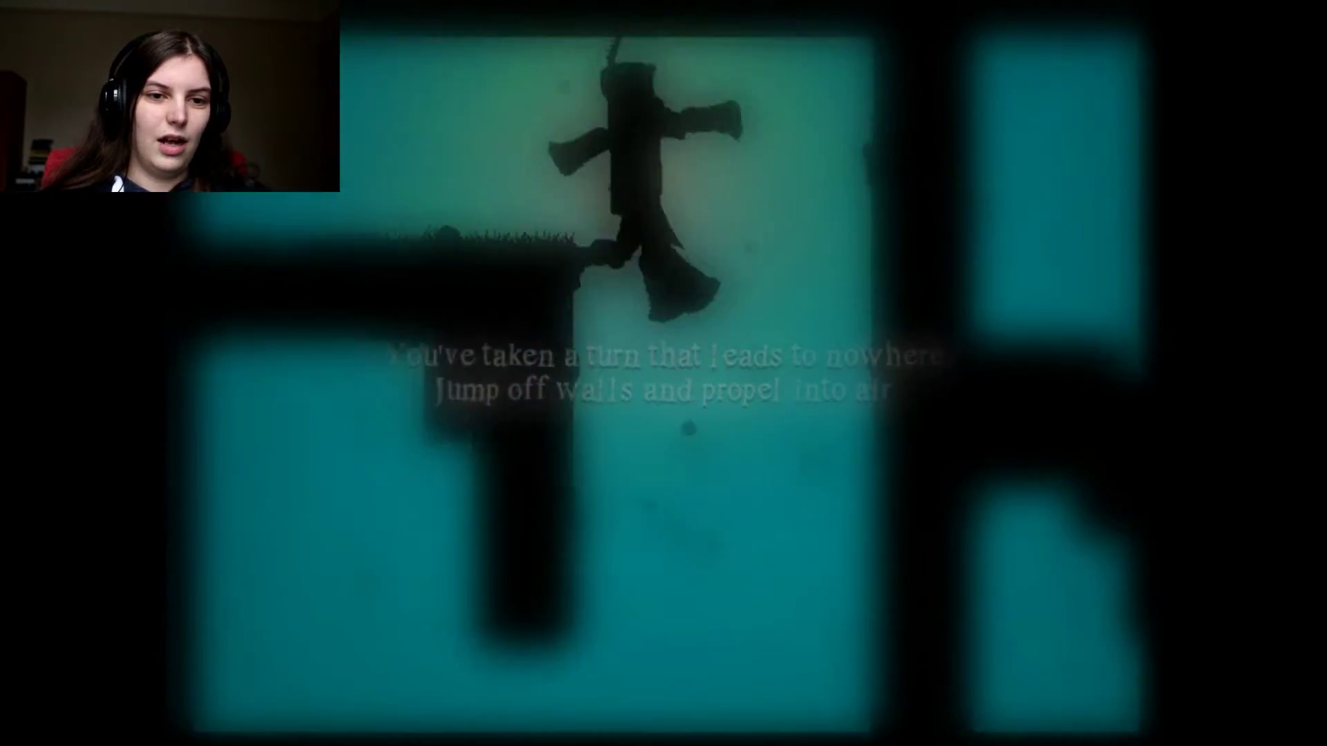
{"action": "key", "text": "space"}
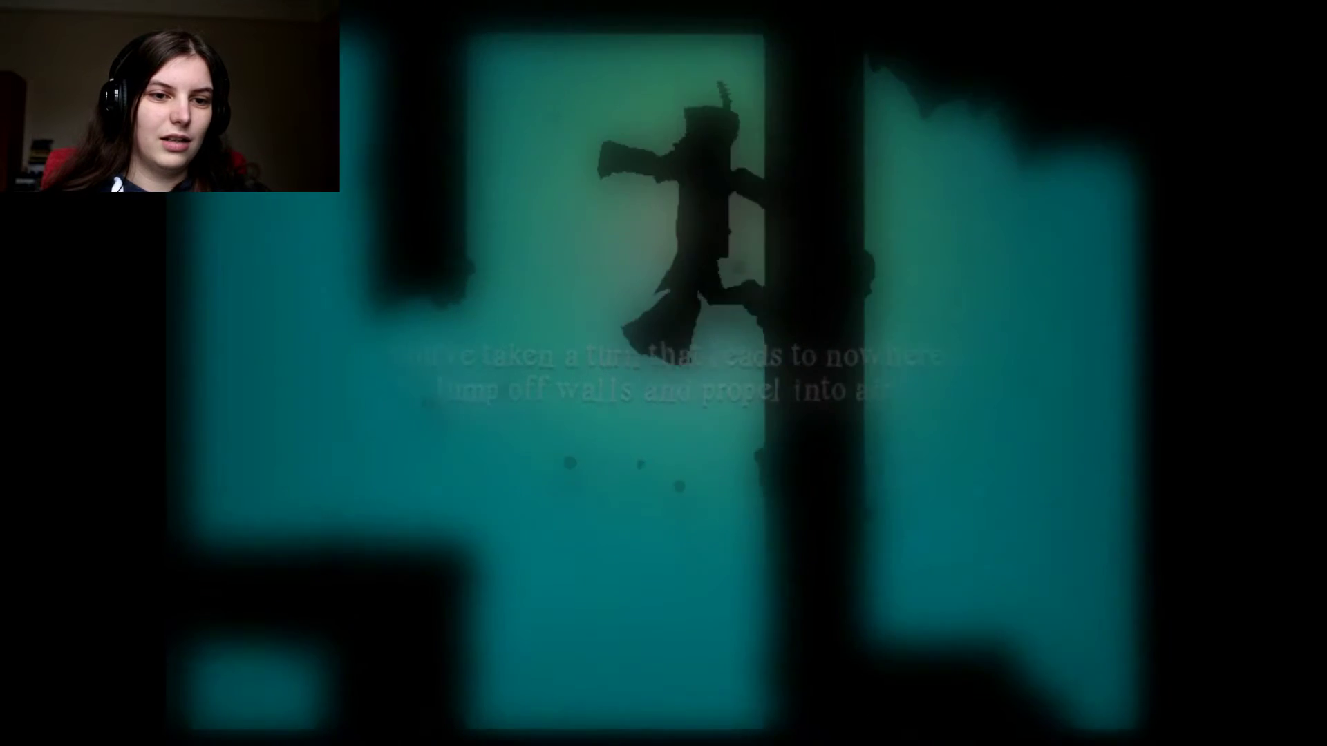
{"action": "key", "text": "space"}
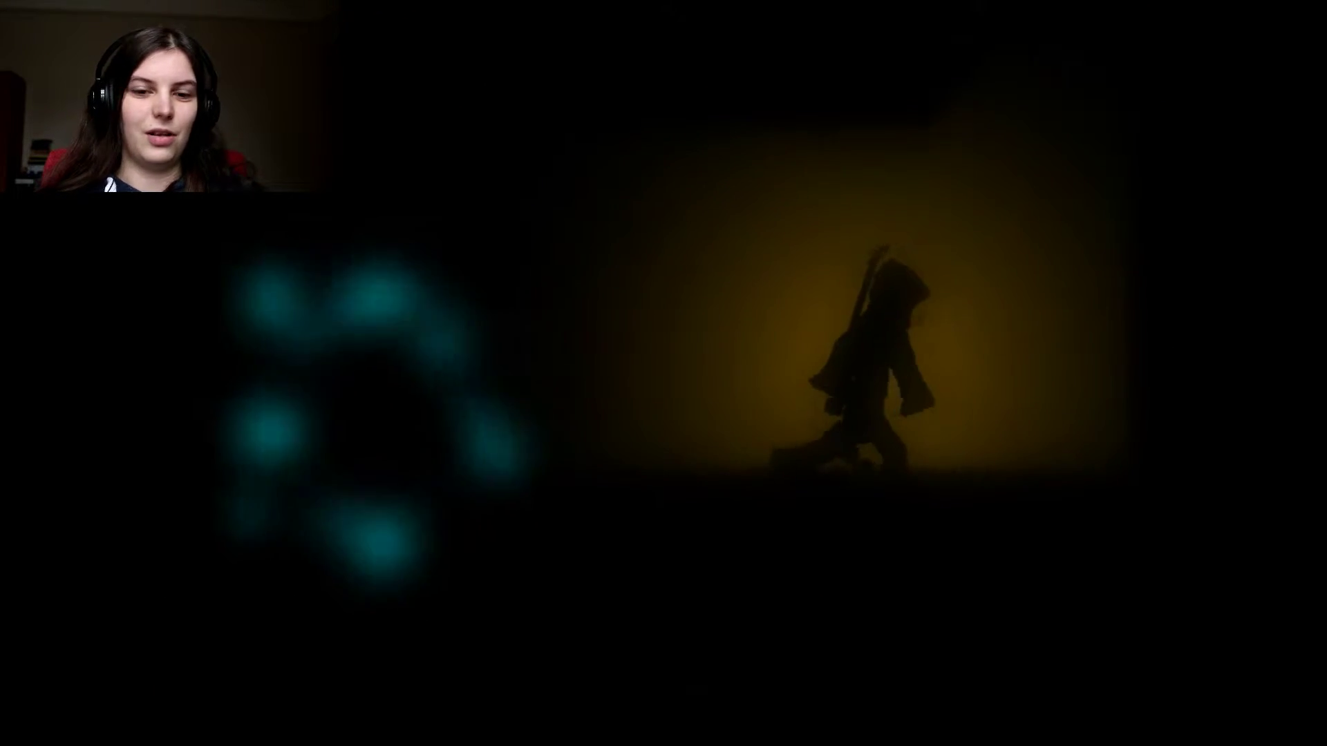
{"action": "key", "text": "Left"}
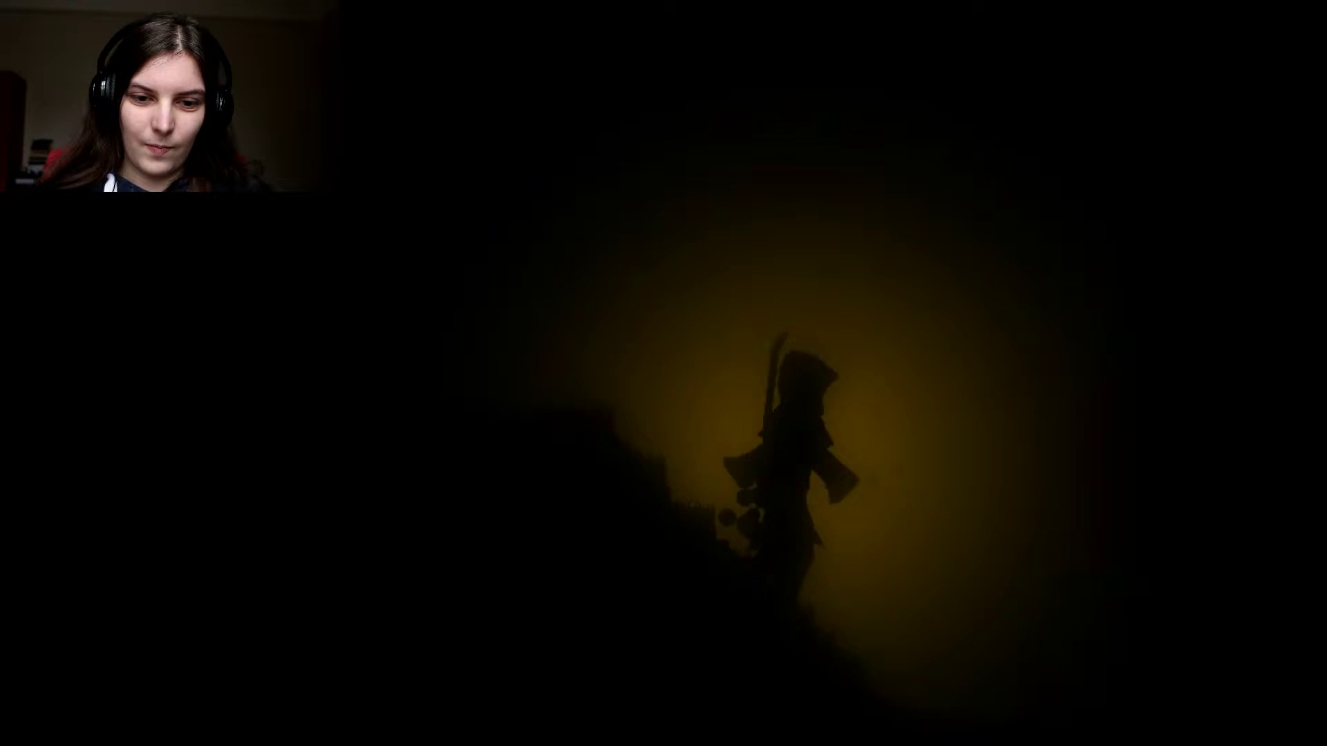
{"action": "key", "text": "Left"}
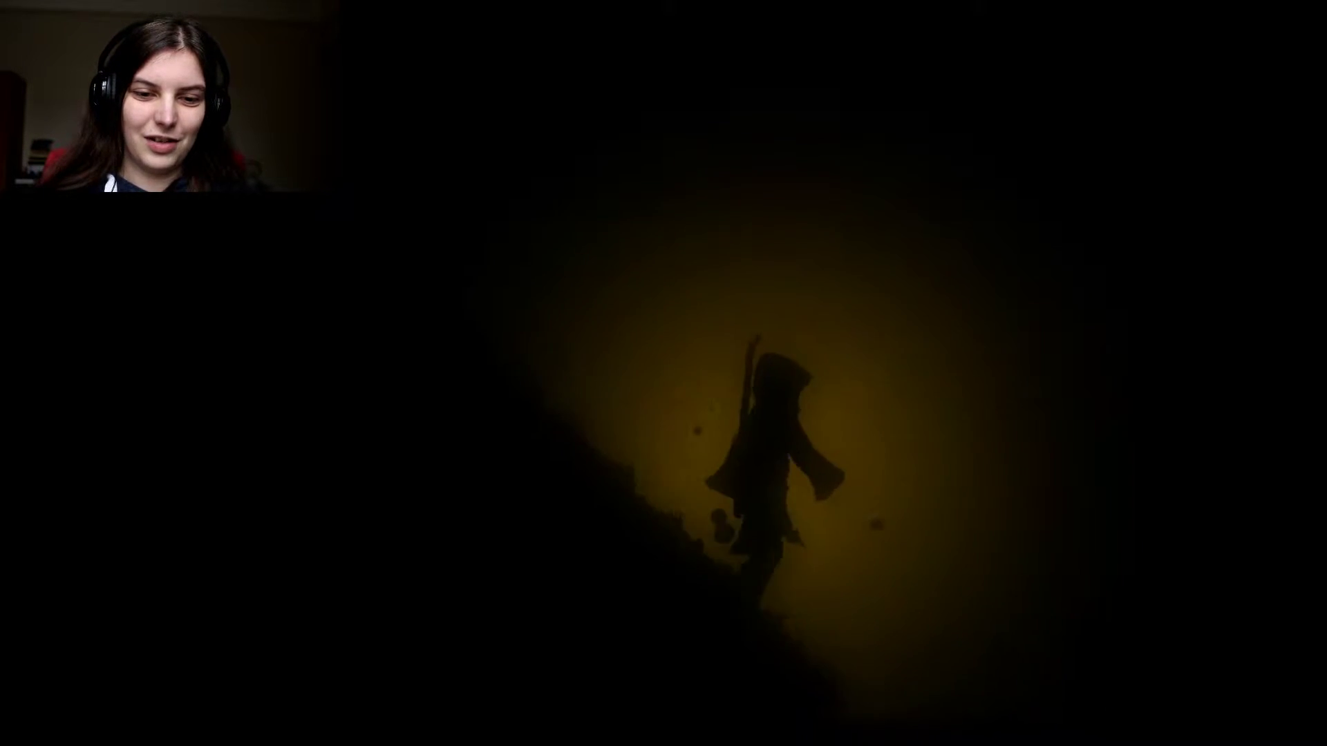
{"action": "key", "text": "Left"}
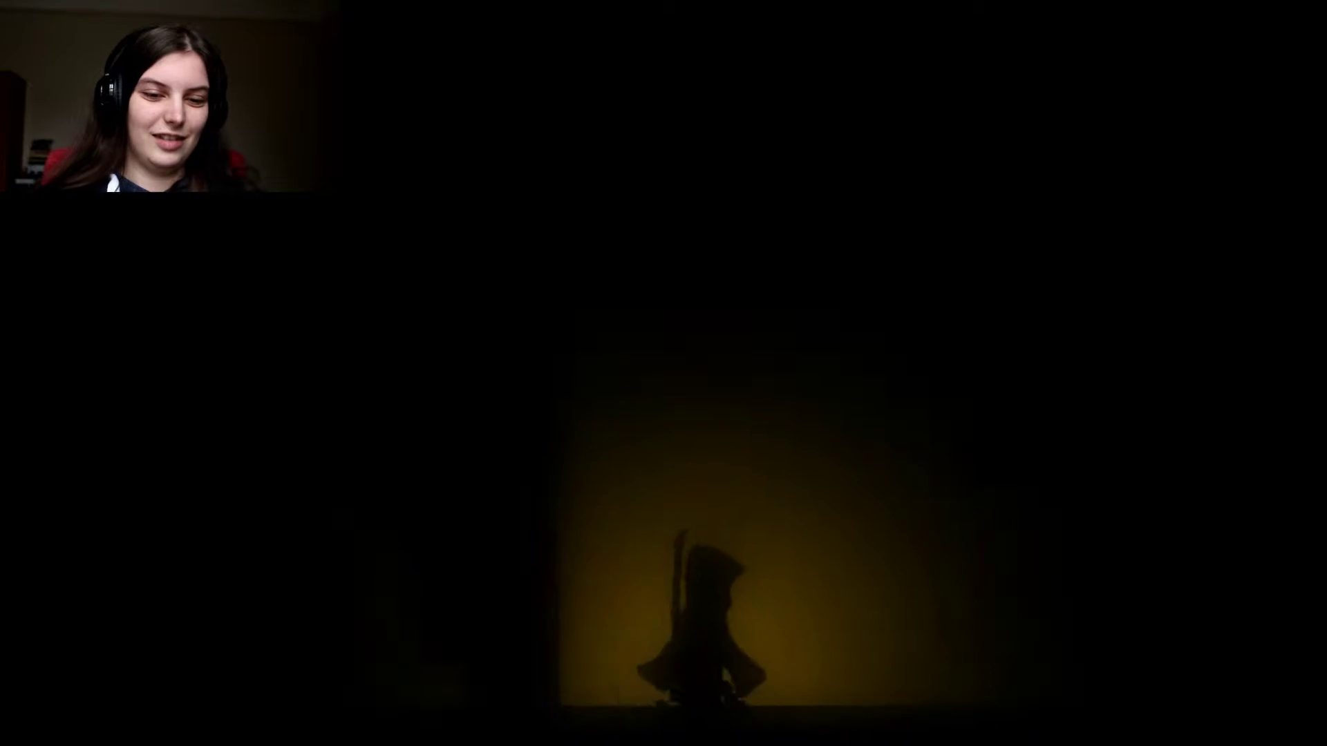
Walk right through the dark area, double-jump onto the higher ledge, cross the broken blocks, then walk left
{"action": "key", "text": "Right"}
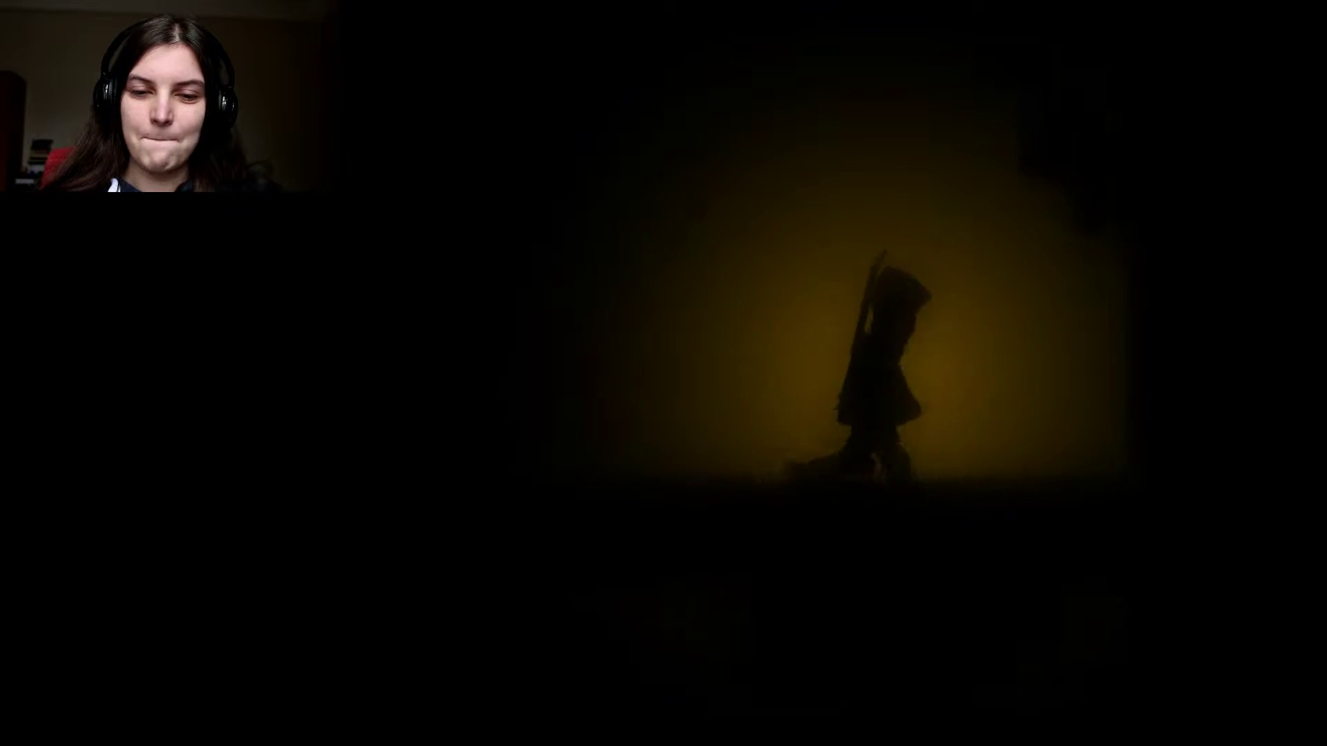
{"action": "key", "text": "Right"}
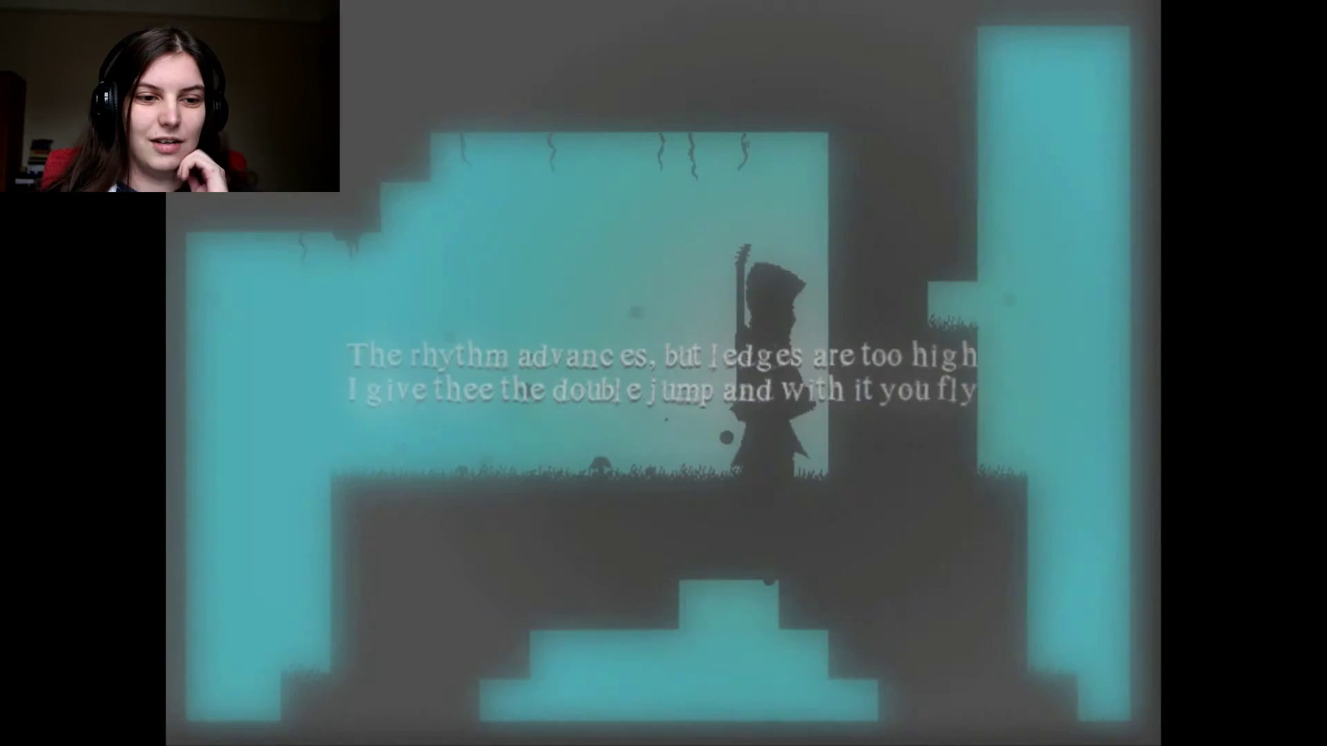
{"action": "key", "text": "Right"}
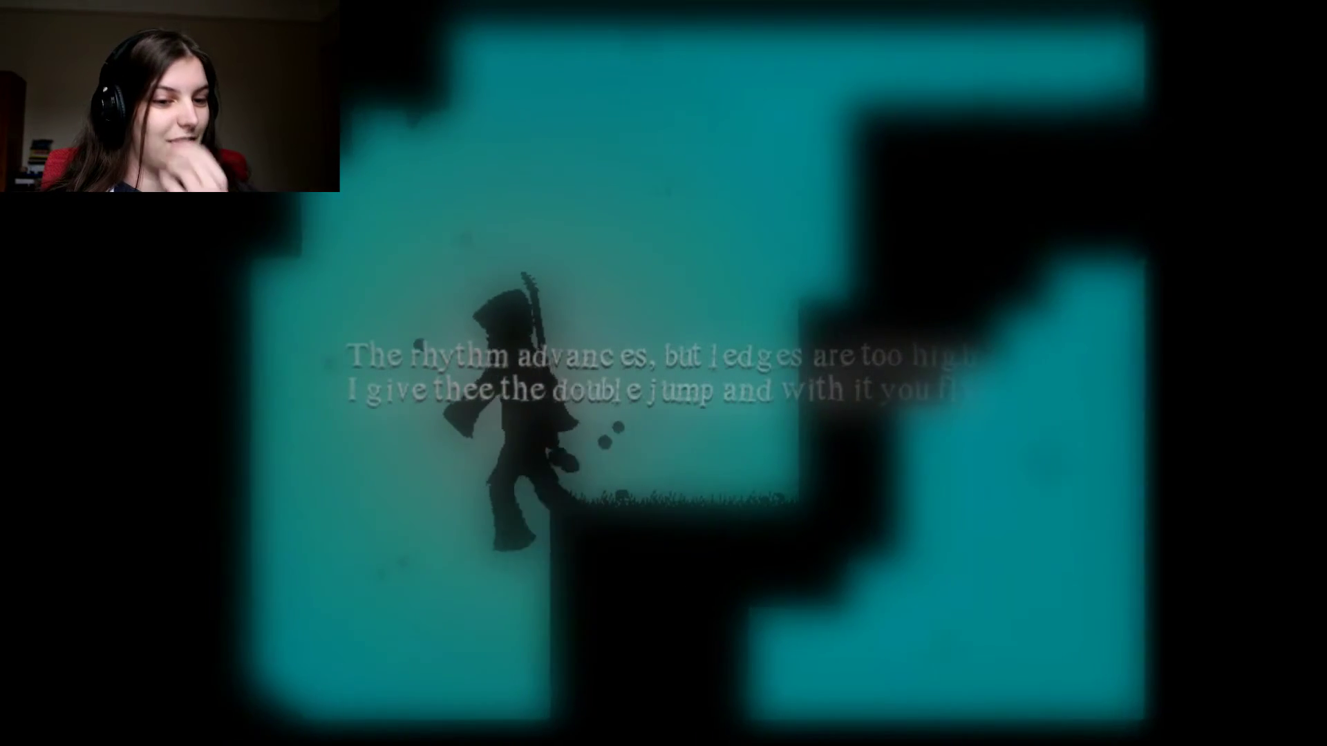
{"action": "key", "text": "Right"}
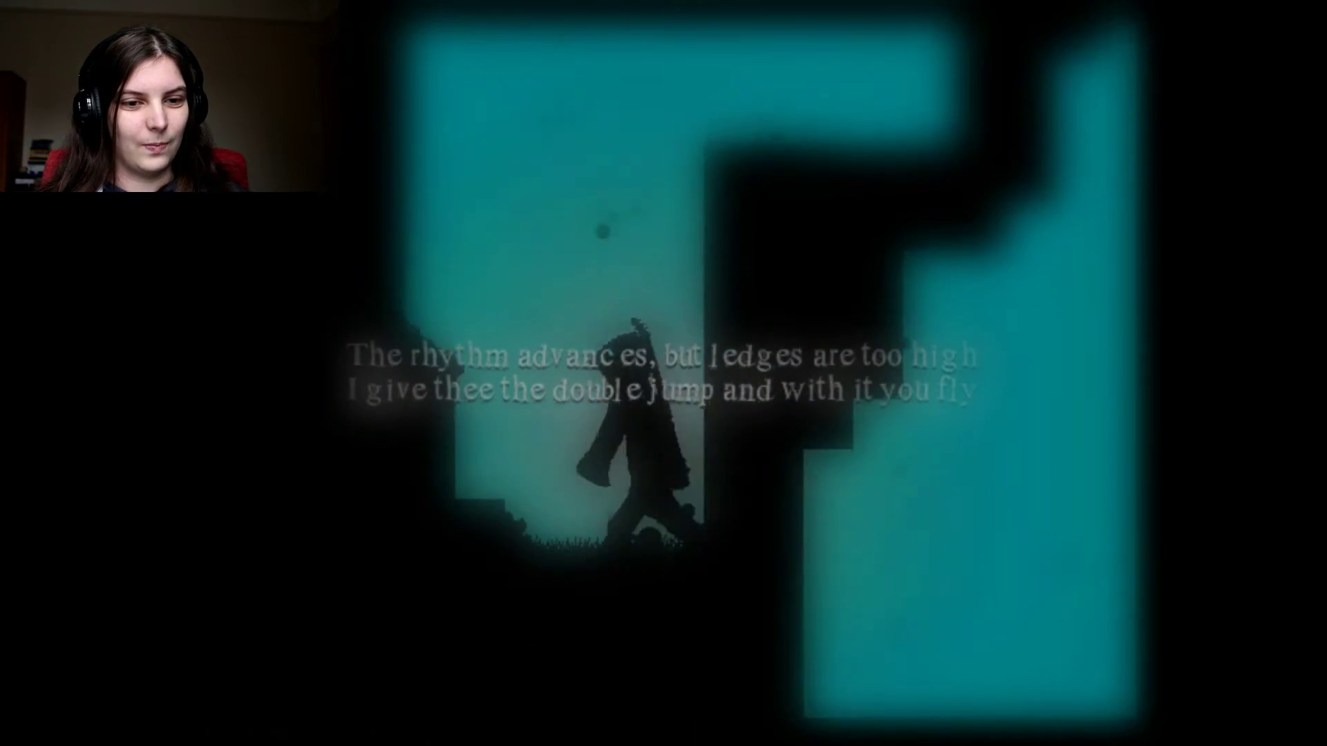
{"action": "key", "text": "space"}
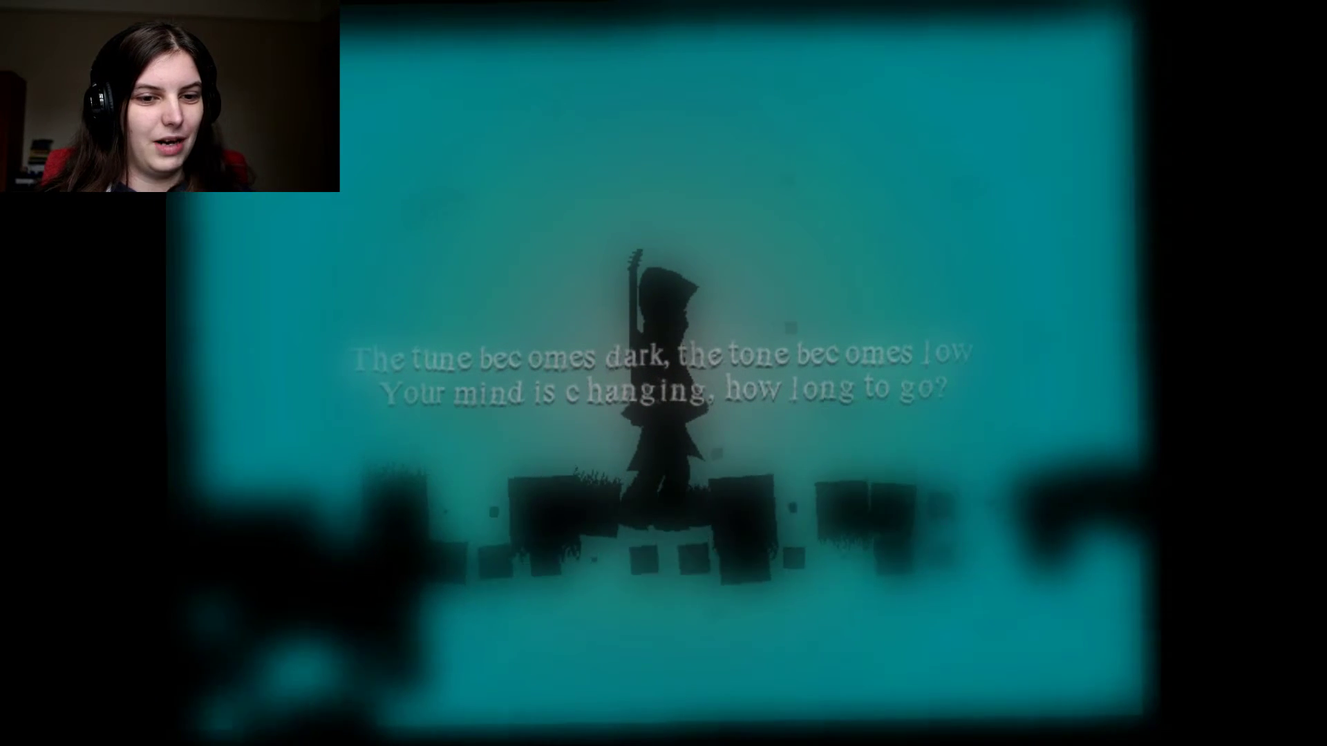
{"action": "key", "text": "Right"}
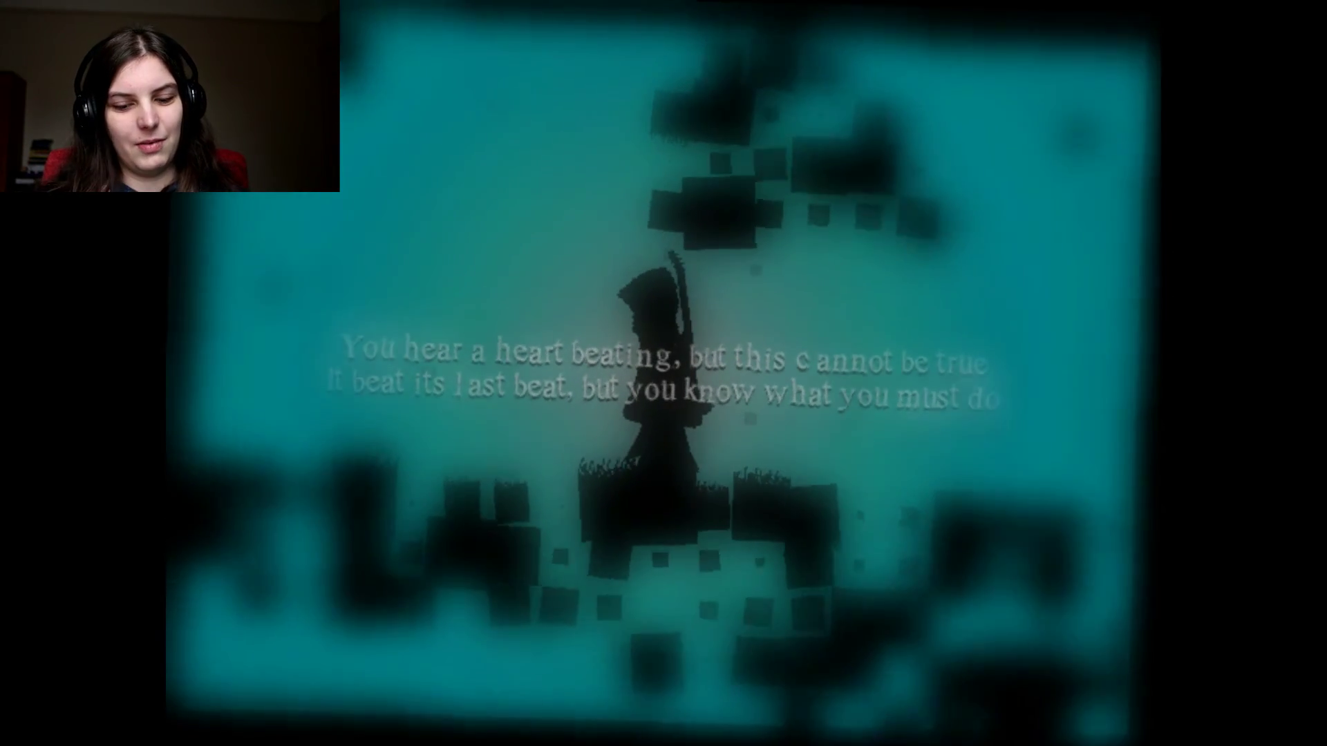
{"action": "key", "text": "Left"}
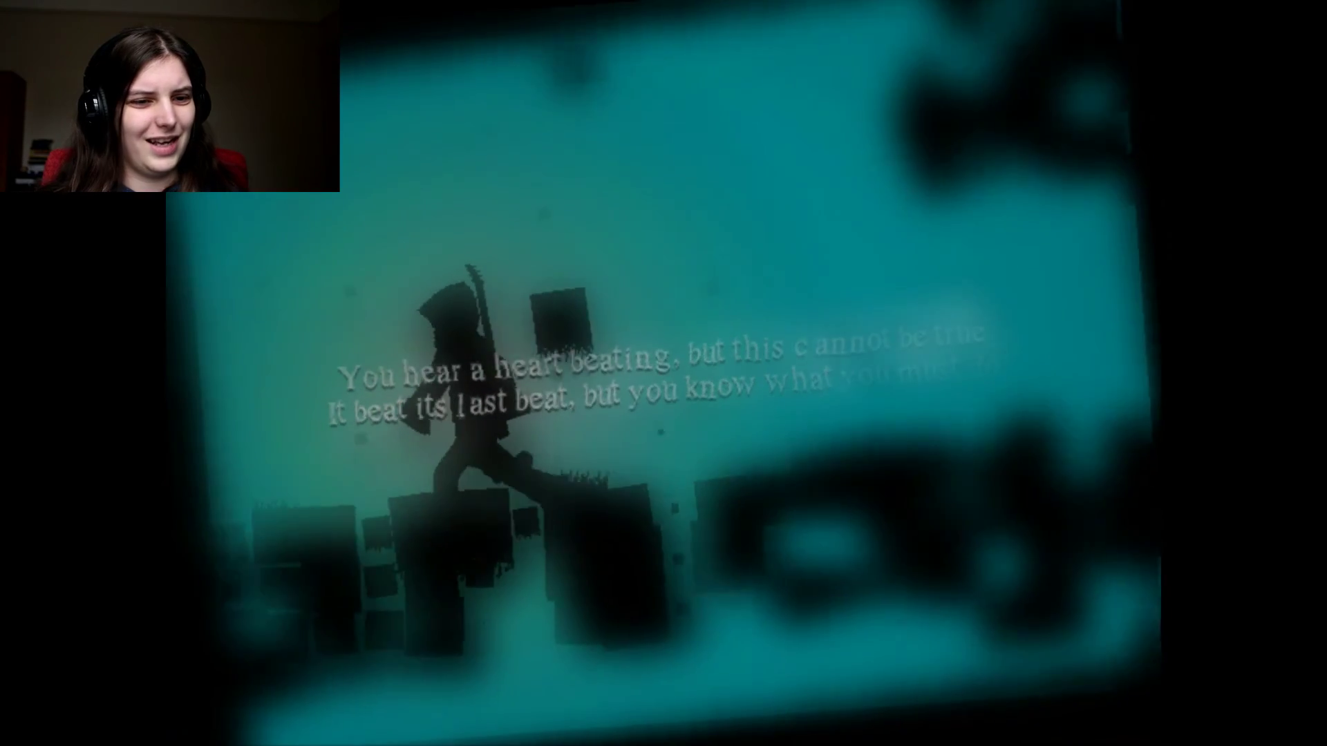